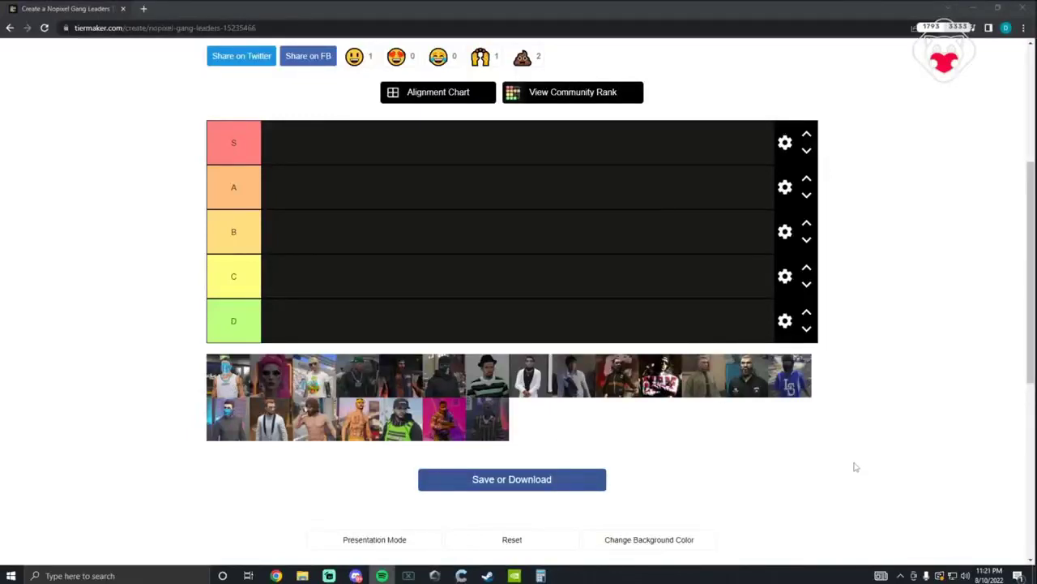
Step: Rank the pink-haired portrait in D, and the sunglasses and dark-clad portraits in C
{"action": "left_click", "coordinate": [276, 384]}
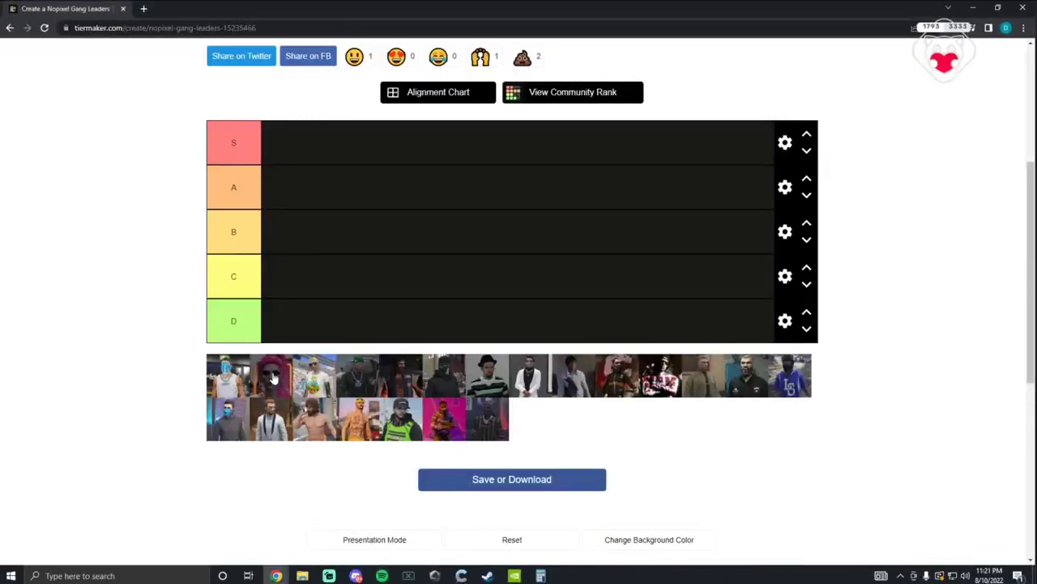
{"action": "left_click_drag", "start_coordinate": [274, 378], "coordinate": [330, 310]}
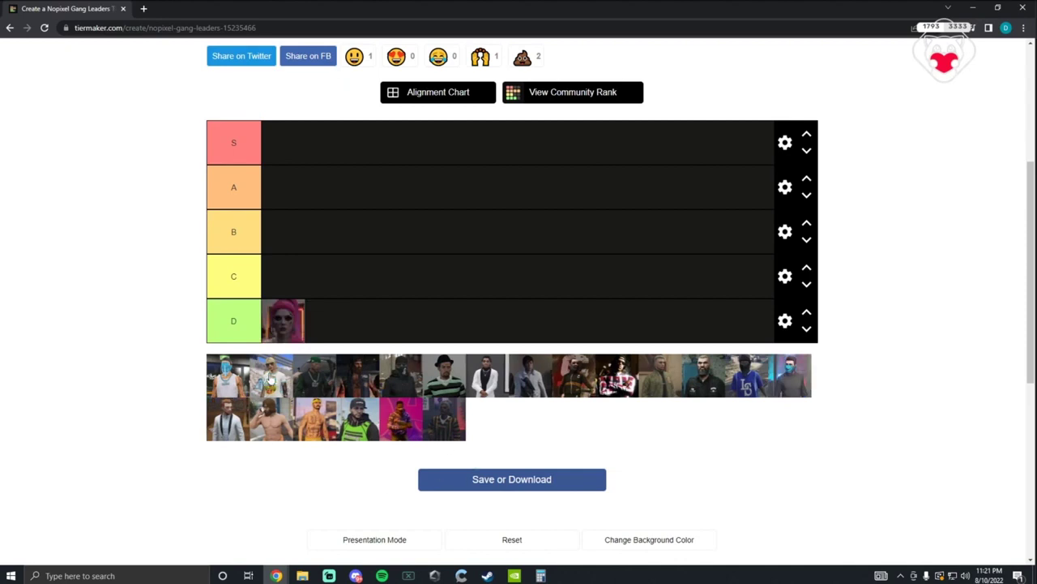
{"action": "left_click_drag", "start_coordinate": [271, 379], "coordinate": [436, 279]}
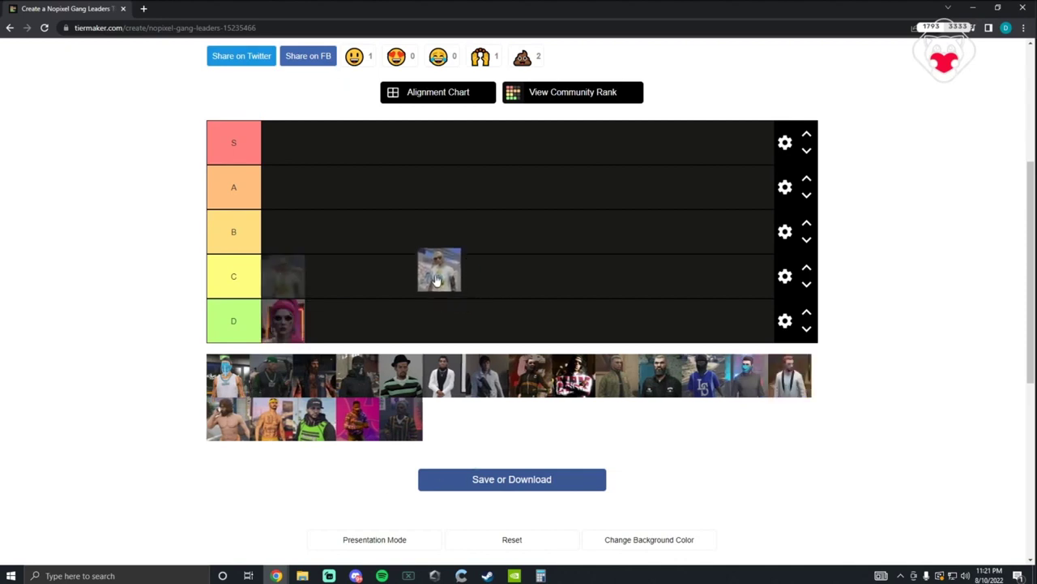
{"action": "left_click_drag", "start_coordinate": [436, 280], "coordinate": [435, 287]}
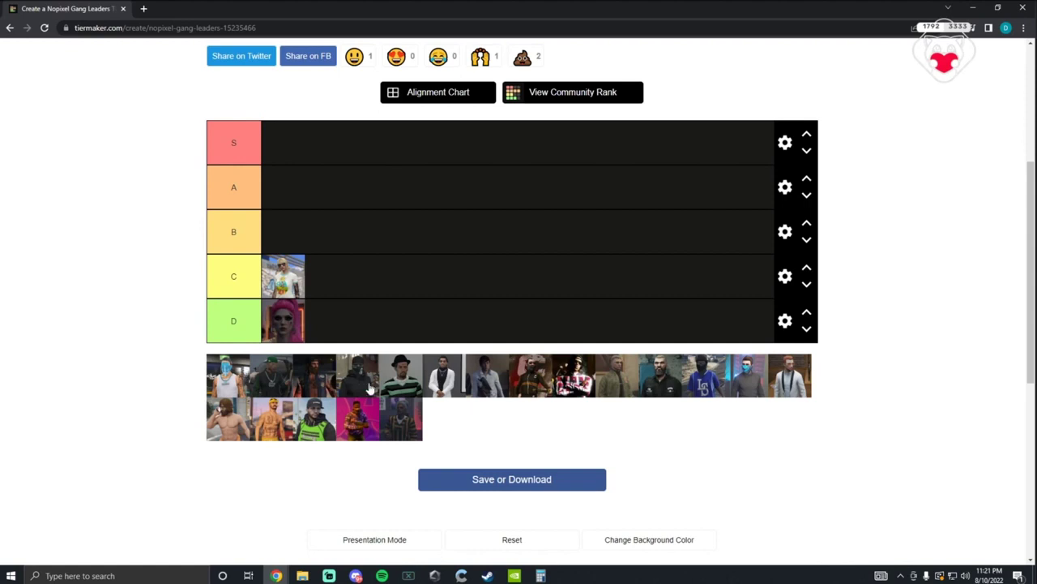
{"action": "mouse_move", "coordinate": [266, 389]}
{"action": "left_mouse_down"}
{"action": "mouse_move", "coordinate": [355, 320]}
{"action": "mouse_move", "coordinate": [341, 323]}
{"action": "mouse_move", "coordinate": [329, 296]}
{"action": "mouse_move", "coordinate": [308, 306]}
{"action": "mouse_move", "coordinate": [316, 284]}
{"action": "mouse_move", "coordinate": [338, 284]}
{"action": "mouse_move", "coordinate": [352, 323]}
{"action": "mouse_move", "coordinate": [357, 283]}
{"action": "left_mouse_up"}
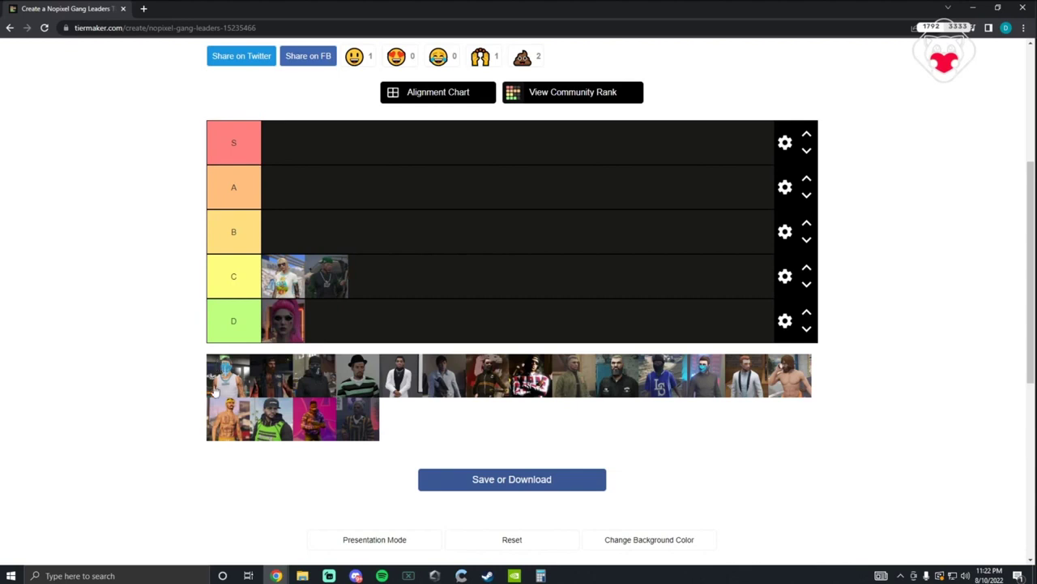
Step: Place the blue-masked, white-tank-top portrait in the A tier
{"action": "left_click_drag", "start_coordinate": [219, 364], "coordinate": [381, 207]}
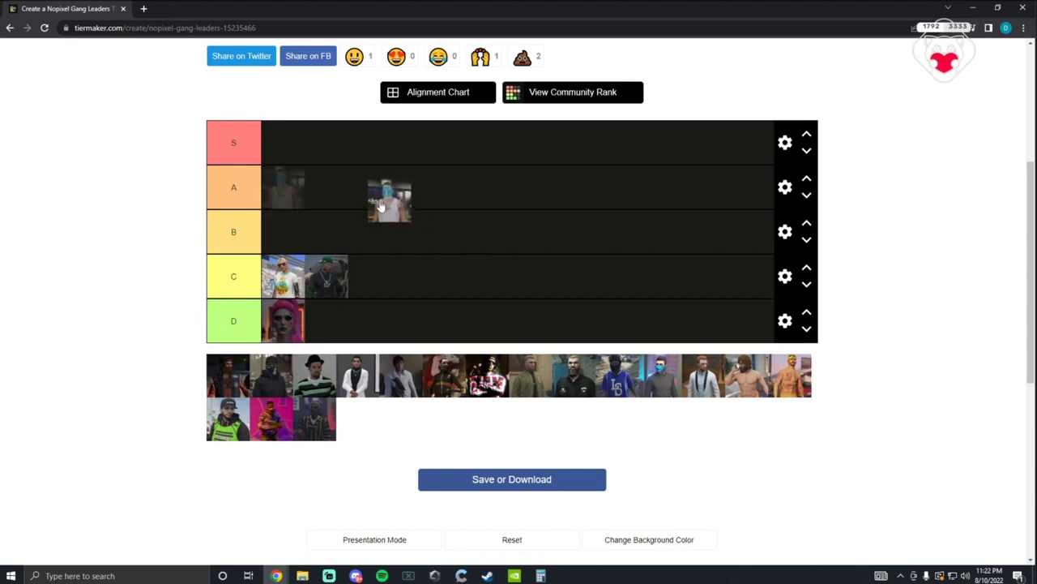
{"action": "mouse_move", "coordinate": [381, 206]}
{"action": "left_mouse_down"}
{"action": "mouse_move", "coordinate": [355, 224]}
{"action": "mouse_move", "coordinate": [355, 199]}
{"action": "left_mouse_up"}
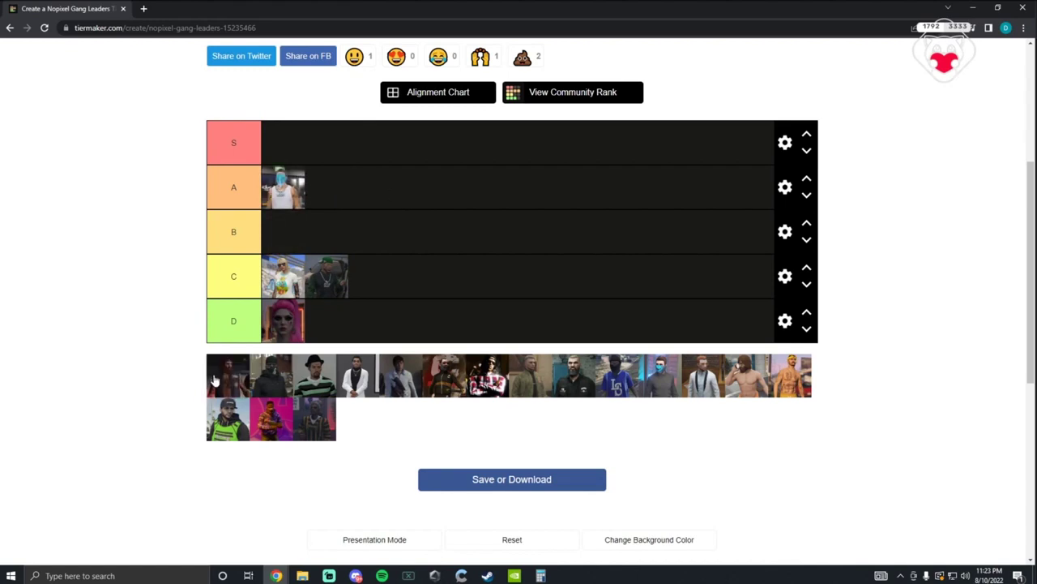
{"action": "mouse_move", "coordinate": [212, 381]}
{"action": "left_mouse_down"}
{"action": "mouse_move", "coordinate": [231, 357]}
{"action": "mouse_move", "coordinate": [237, 371]}
{"action": "left_mouse_up"}
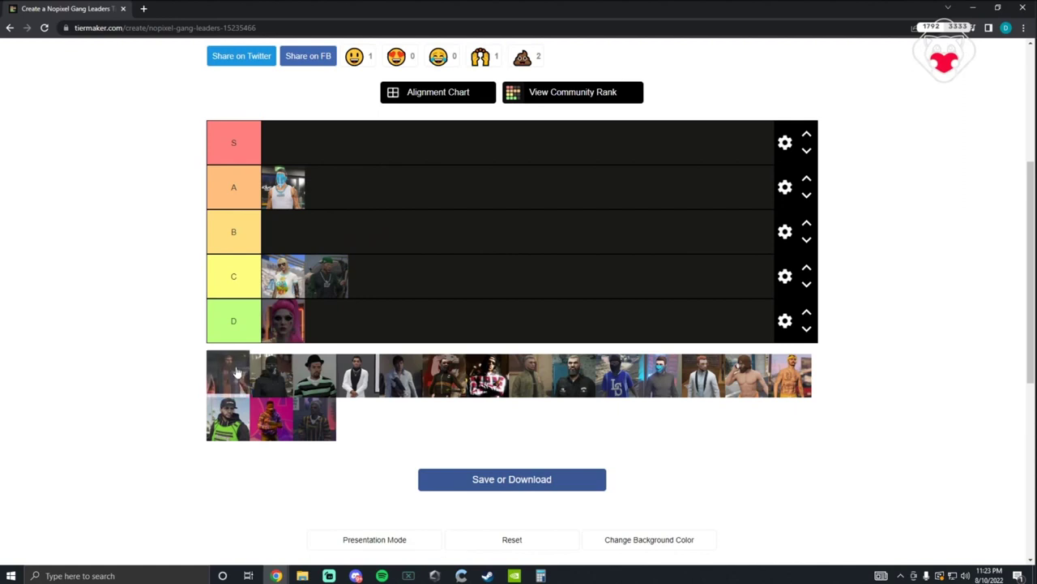
{"action": "left_click_drag", "start_coordinate": [236, 371], "coordinate": [238, 369]}
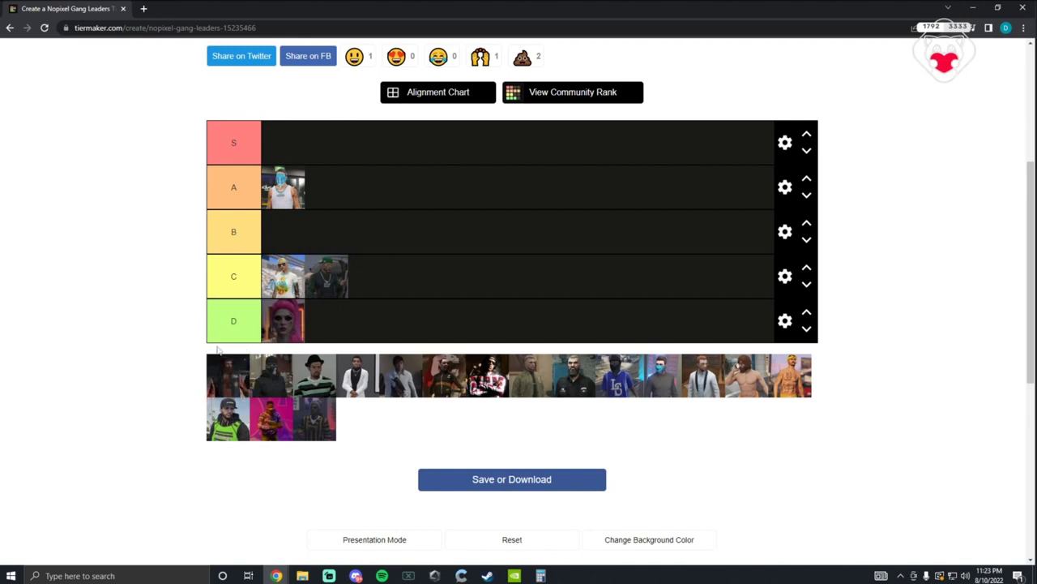
Step: Rank the dark-toned portrait in B and the hooded masked portrait in A
{"action": "mouse_move", "coordinate": [215, 386]}
{"action": "left_mouse_down"}
{"action": "mouse_move", "coordinate": [222, 370]}
{"action": "mouse_move", "coordinate": [204, 399]}
{"action": "left_mouse_up"}
{"action": "left_click_drag", "start_coordinate": [220, 388], "coordinate": [269, 243]}
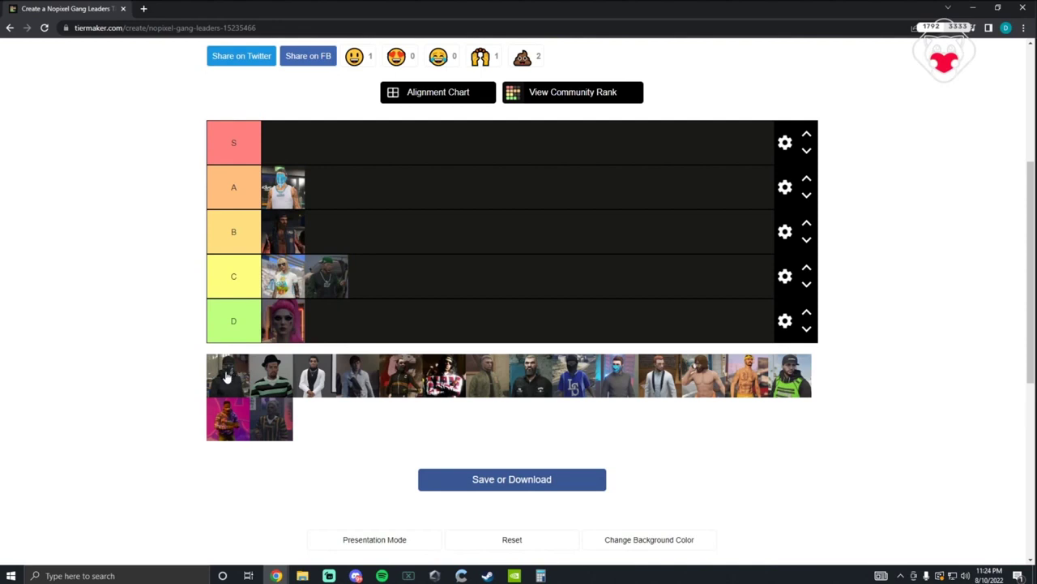
{"action": "mouse_move", "coordinate": [228, 374]}
{"action": "left_mouse_down"}
{"action": "mouse_move", "coordinate": [283, 142]}
{"action": "mouse_move", "coordinate": [229, 370]}
{"action": "left_mouse_up"}
{"action": "mouse_move", "coordinate": [219, 381]}
{"action": "left_mouse_down"}
{"action": "mouse_move", "coordinate": [243, 199]}
{"action": "mouse_move", "coordinate": [275, 192]}
{"action": "left_mouse_up"}
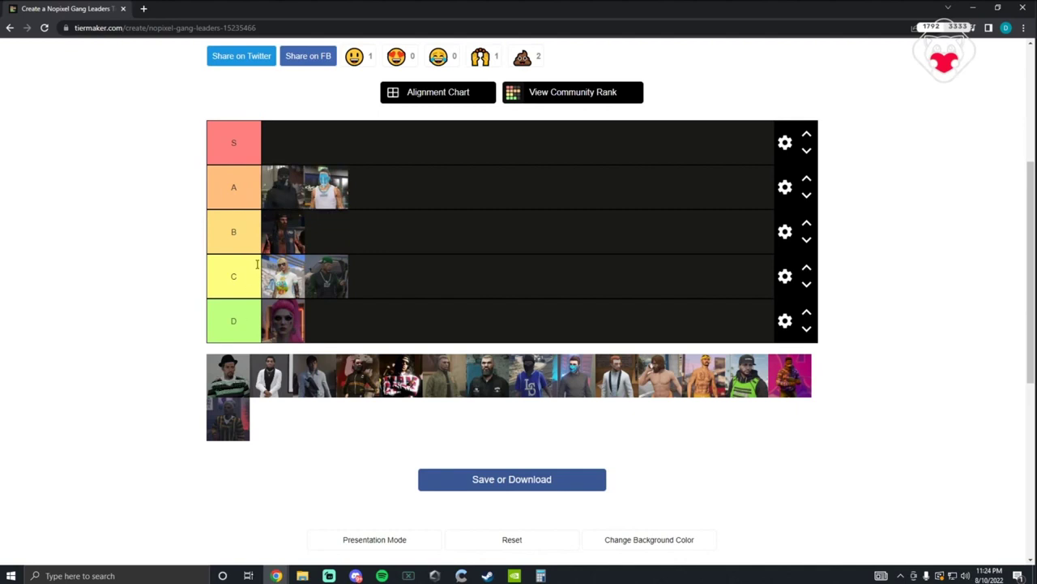
Step: Try the B-tier portrait in S and return it, then add the fedora striped-shirt portrait to B
{"action": "left_click_drag", "start_coordinate": [275, 239], "coordinate": [270, 154]}
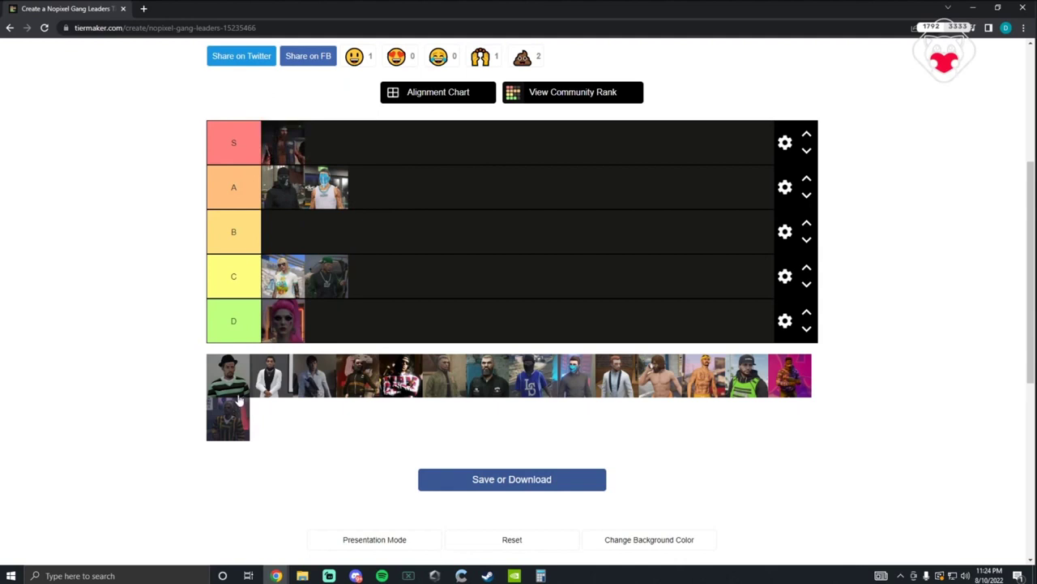
{"action": "mouse_move", "coordinate": [292, 143]}
{"action": "left_mouse_down"}
{"action": "mouse_move", "coordinate": [294, 258]}
{"action": "mouse_move", "coordinate": [286, 243]}
{"action": "left_mouse_up"}
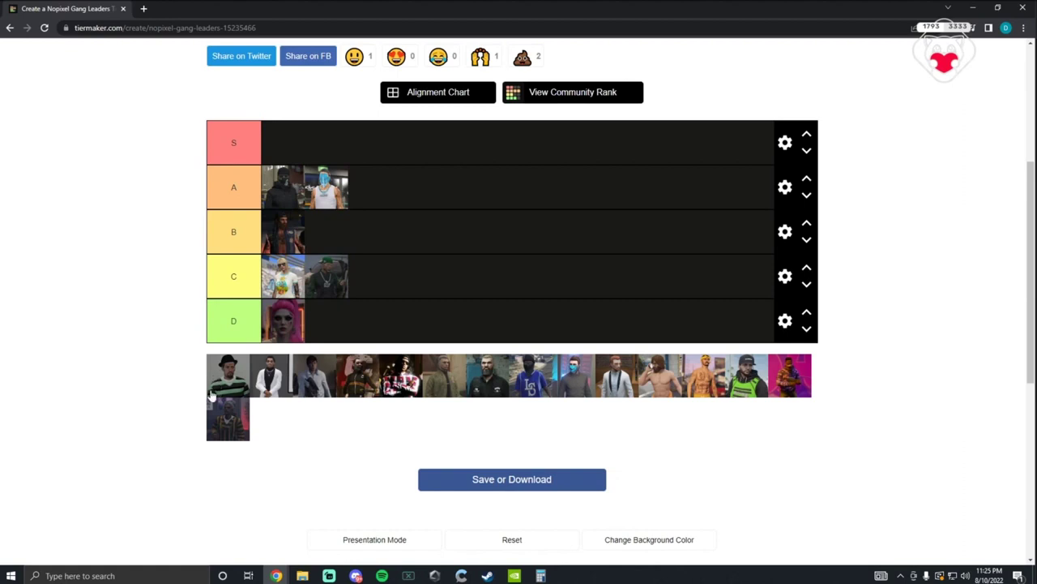
{"action": "mouse_move", "coordinate": [286, 237]}
{"action": "left_mouse_down"}
{"action": "mouse_move", "coordinate": [254, 236]}
{"action": "mouse_move", "coordinate": [265, 238]}
{"action": "left_mouse_up"}
{"action": "mouse_move", "coordinate": [223, 376]}
{"action": "left_mouse_down"}
{"action": "mouse_move", "coordinate": [215, 372]}
{"action": "mouse_move", "coordinate": [328, 235]}
{"action": "left_mouse_up"}
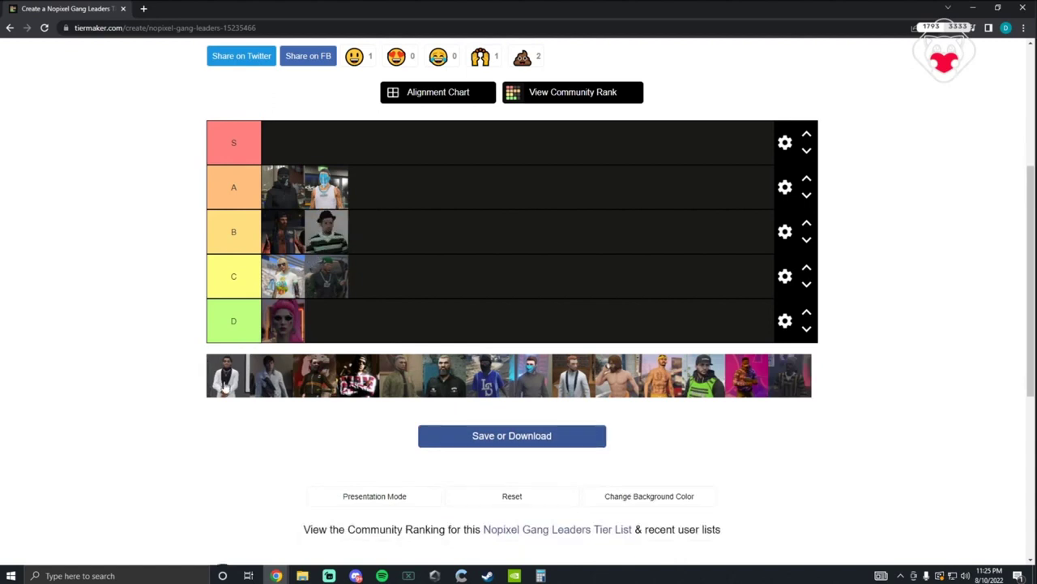
{"action": "scroll", "coordinate": [188, 383], "scroll_direction": "up", "scroll_amount": 1}
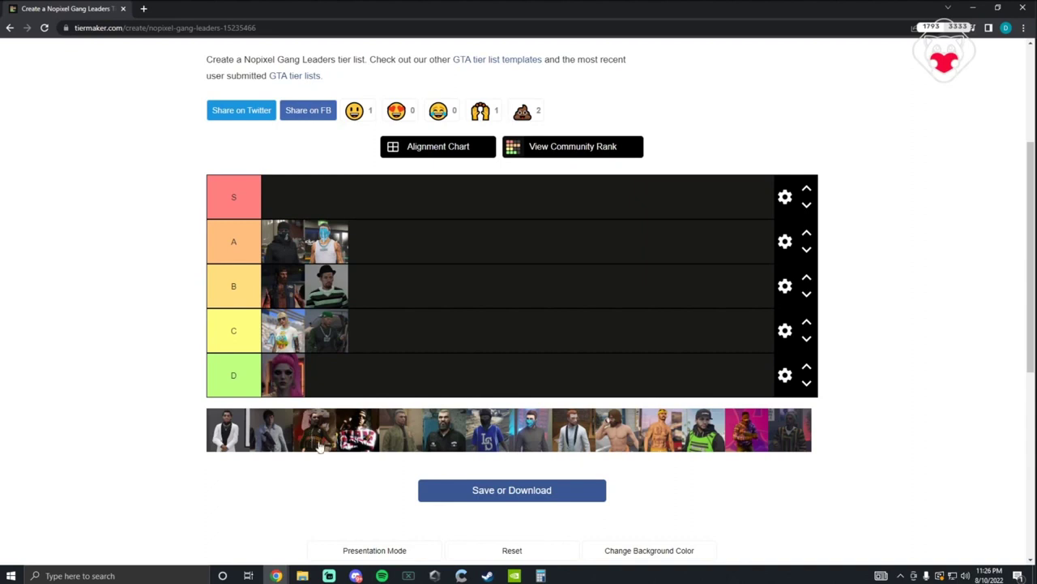
Step: Rank a pool portrait in S, and the red-and-white and olive-jacket portraits in C
{"action": "mouse_move", "coordinate": [310, 437]}
{"action": "left_mouse_down"}
{"action": "mouse_move", "coordinate": [439, 306]}
{"action": "mouse_move", "coordinate": [427, 246]}
{"action": "mouse_move", "coordinate": [361, 213]}
{"action": "left_mouse_up"}
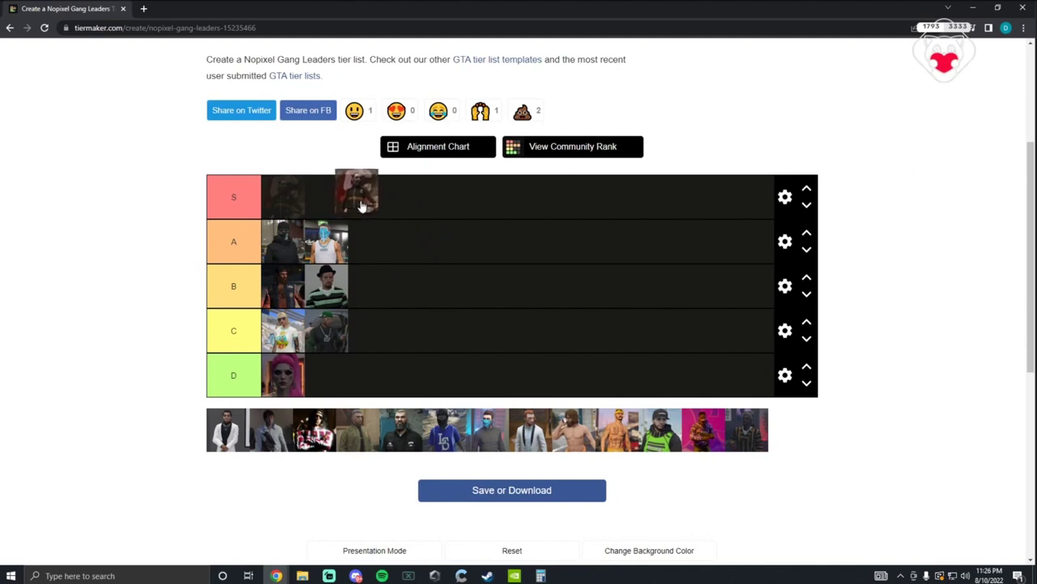
{"action": "left_click_drag", "start_coordinate": [361, 212], "coordinate": [363, 204]}
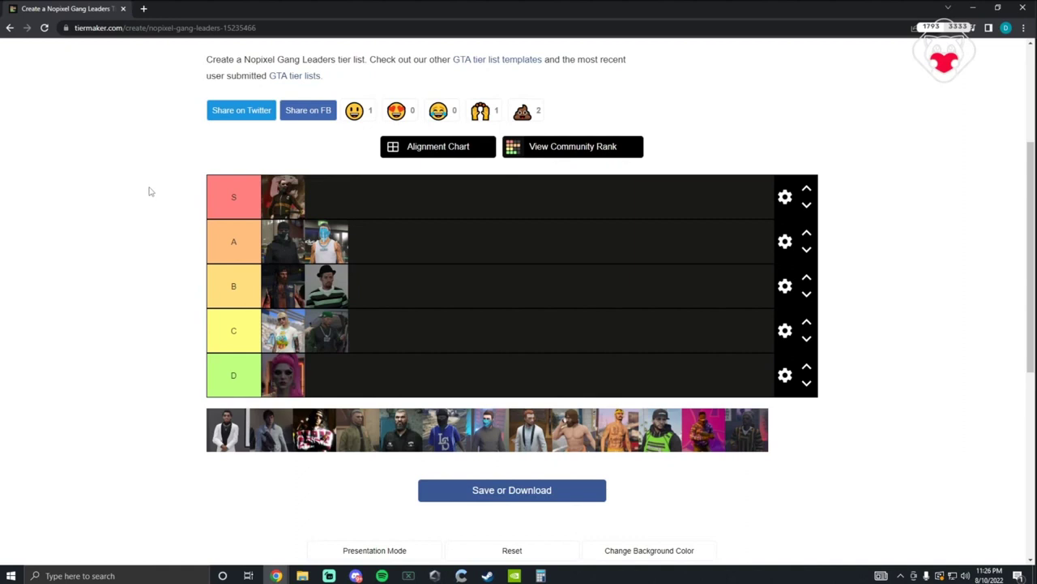
{"action": "left_click_drag", "start_coordinate": [314, 433], "coordinate": [308, 429]}
{"action": "left_click_drag", "start_coordinate": [324, 434], "coordinate": [279, 330]}
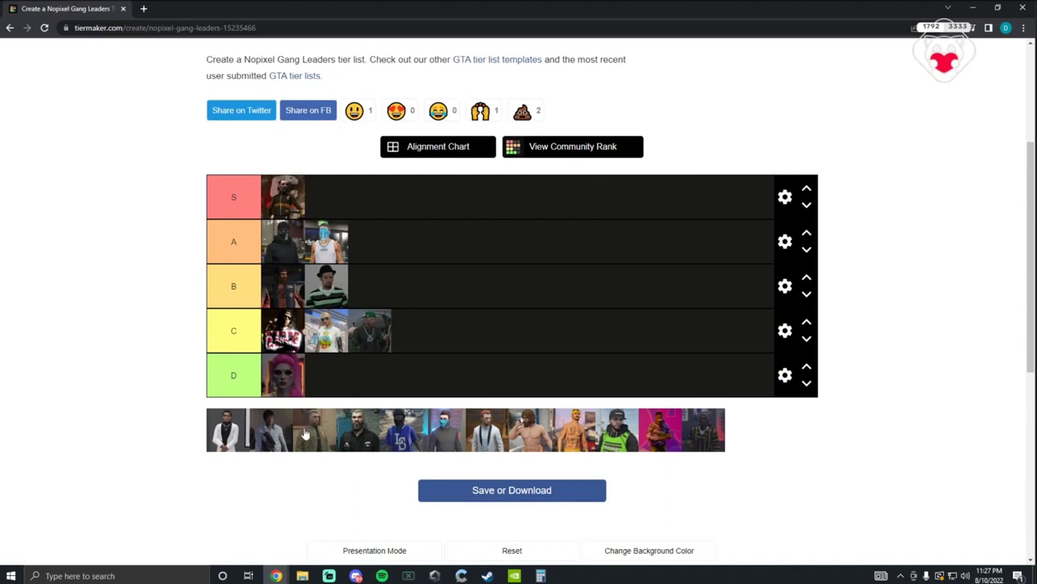
{"action": "left_click_drag", "start_coordinate": [306, 435], "coordinate": [456, 329]}
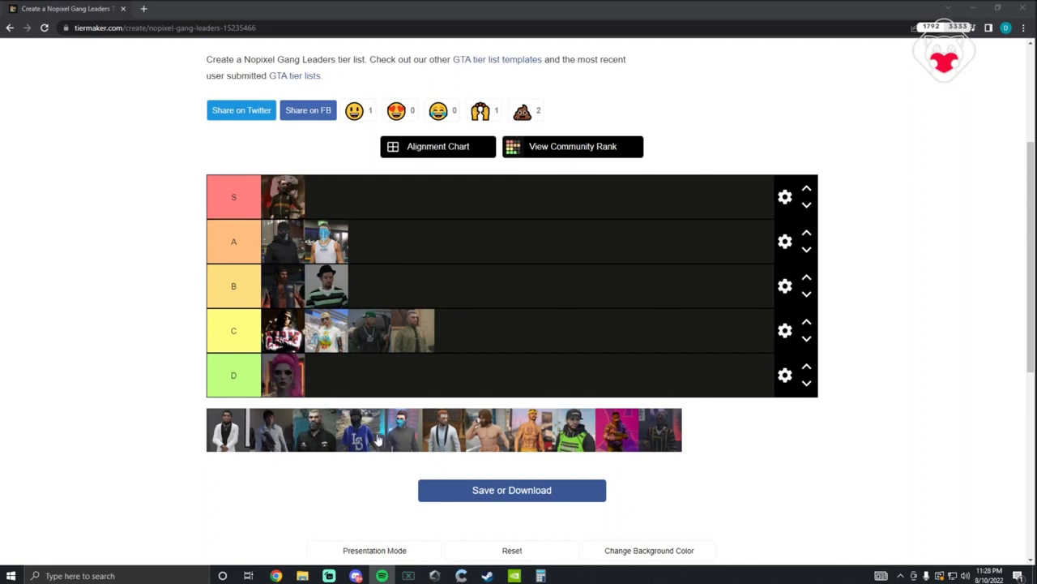
Step: Place the blue LS jersey character in B, and the blue-masked and white-suit characters in D
{"action": "left_click_drag", "start_coordinate": [358, 440], "coordinate": [355, 424]}
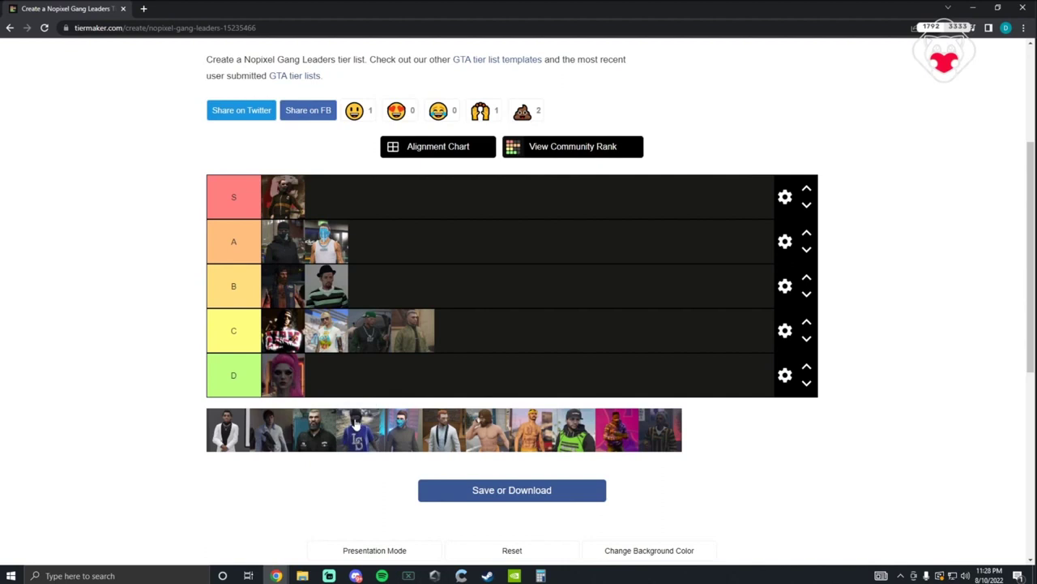
{"action": "left_click_drag", "start_coordinate": [355, 423], "coordinate": [357, 285]}
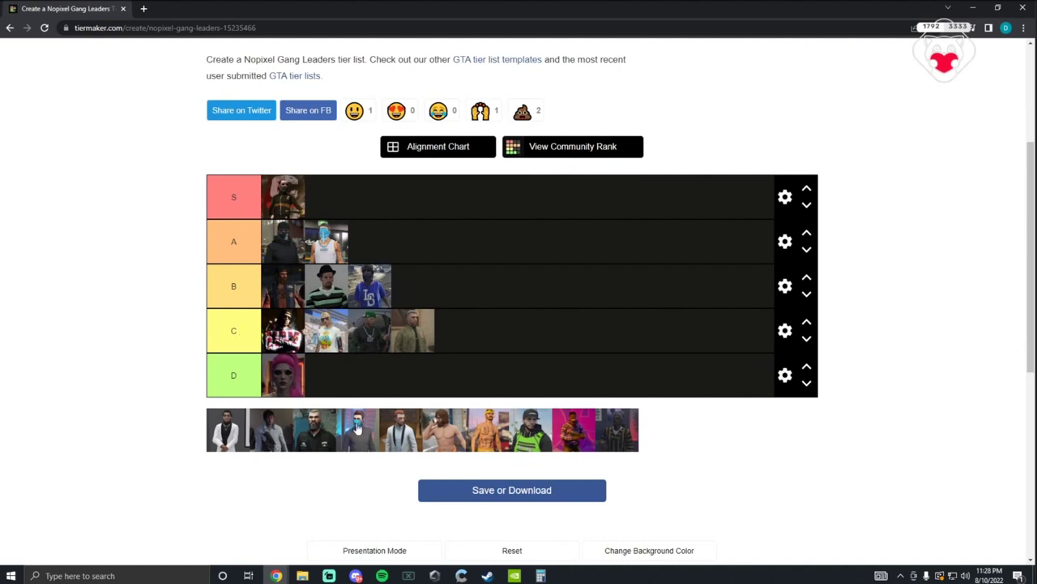
{"action": "left_click_drag", "start_coordinate": [356, 427], "coordinate": [350, 384]}
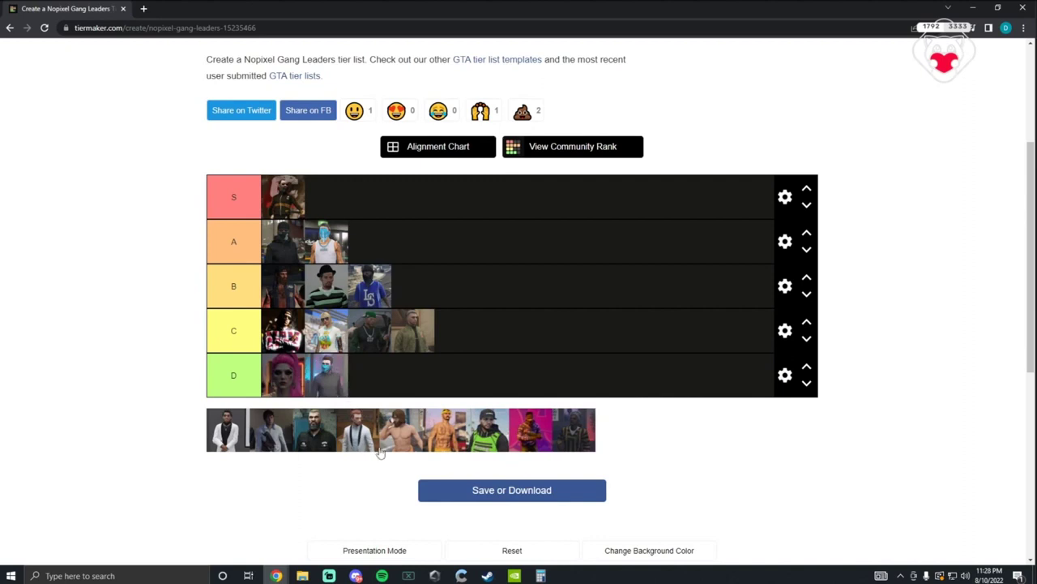
{"action": "left_click_drag", "start_coordinate": [358, 438], "coordinate": [371, 369]}
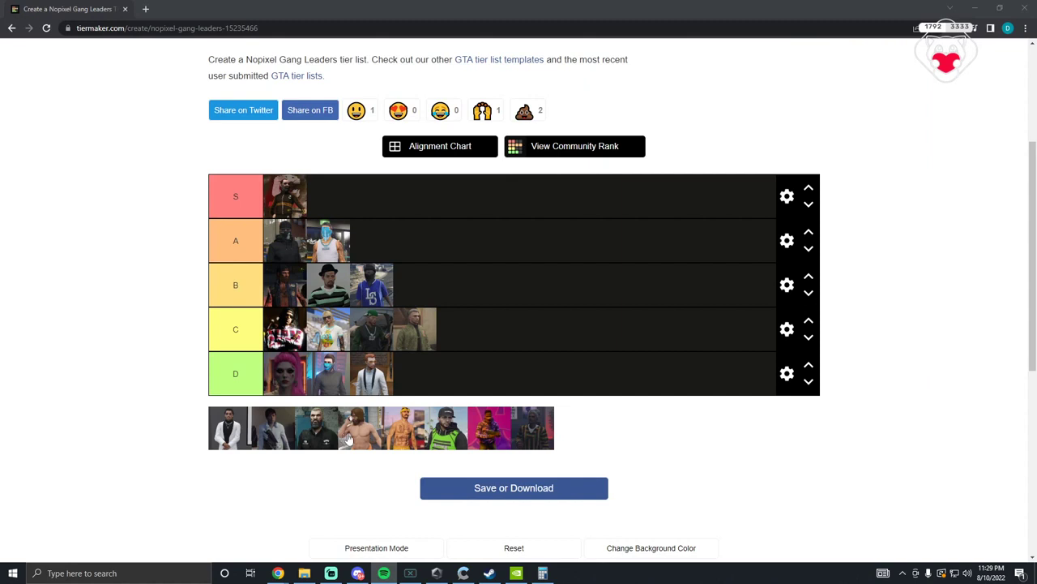
{"action": "left_click", "coordinate": [353, 439]}
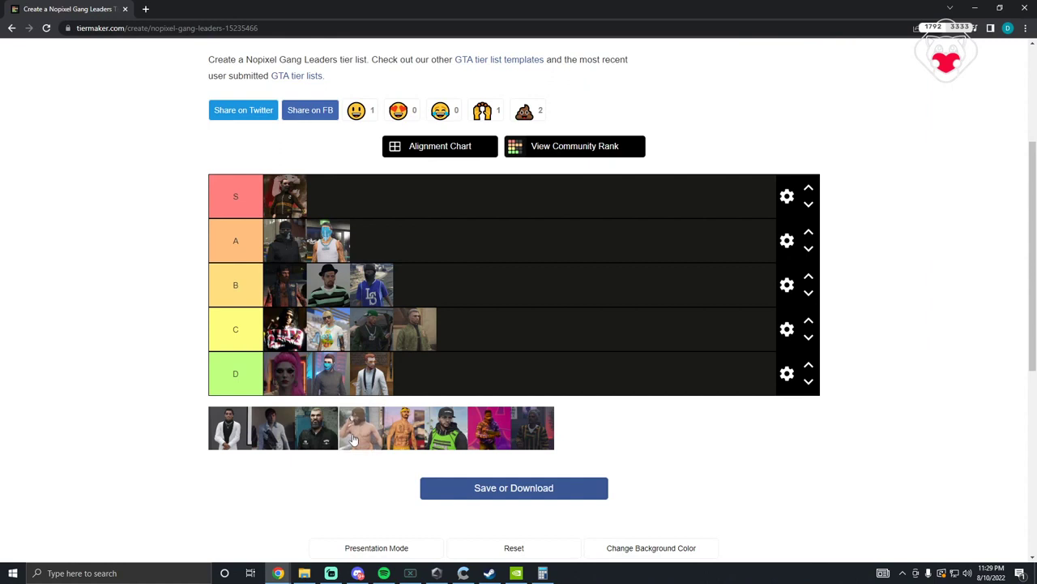
{"action": "left_click_drag", "start_coordinate": [352, 438], "coordinate": [353, 445]}
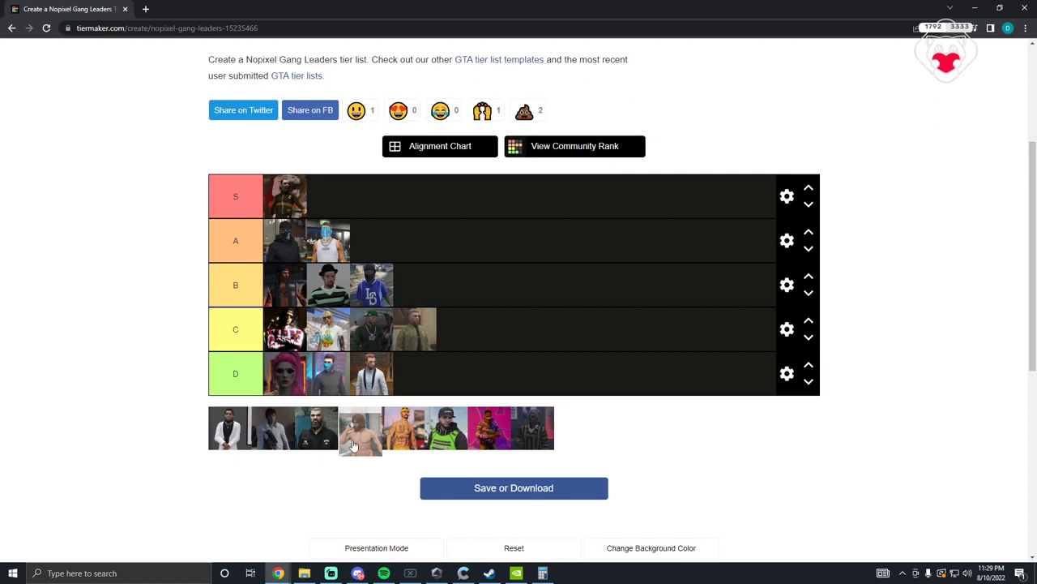
{"action": "left_click_drag", "start_coordinate": [353, 445], "coordinate": [250, 447]}
{"action": "scroll", "coordinate": [240, 463], "scroll_direction": "up", "scroll_amount": 2}
{"action": "scroll", "coordinate": [240, 463], "scroll_direction": "down", "scroll_amount": 1}
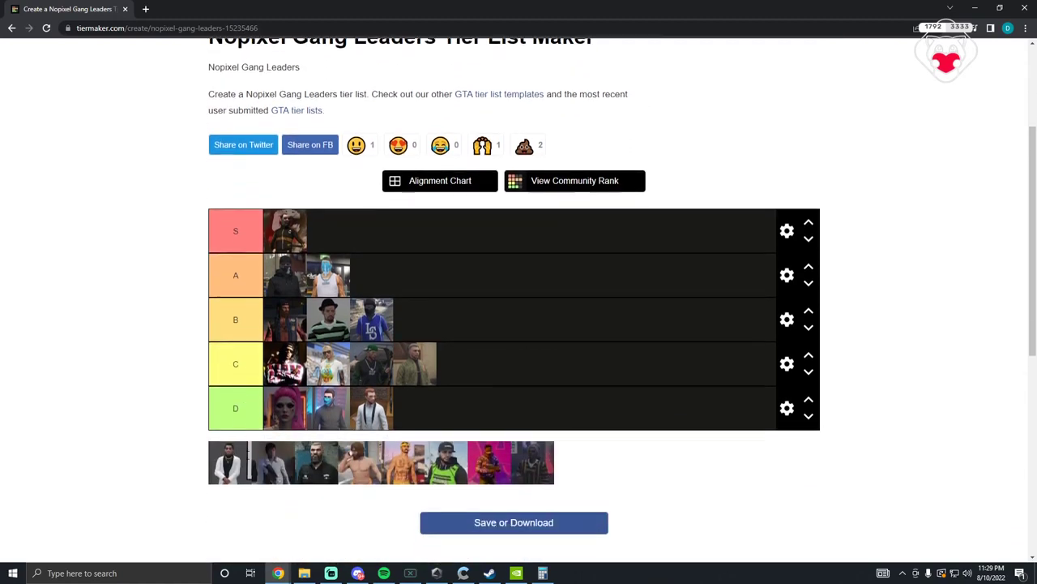
{"action": "scroll", "coordinate": [247, 458], "scroll_direction": "down", "scroll_amount": 1}
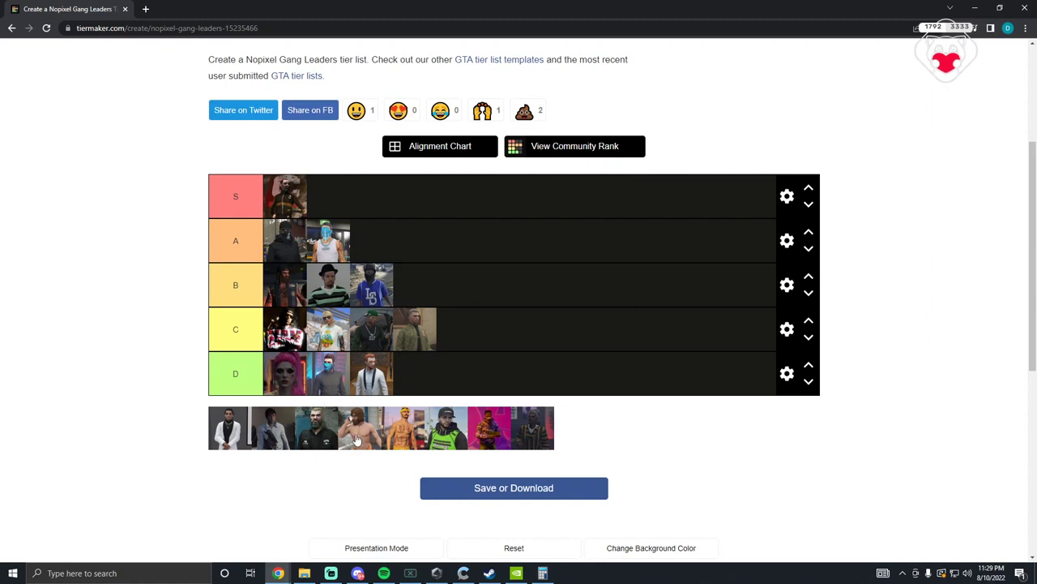
Step: Rank a shirtless character first in A, briefly trying the orange shirtless one in S
{"action": "left_click_drag", "start_coordinate": [357, 439], "coordinate": [283, 239]}
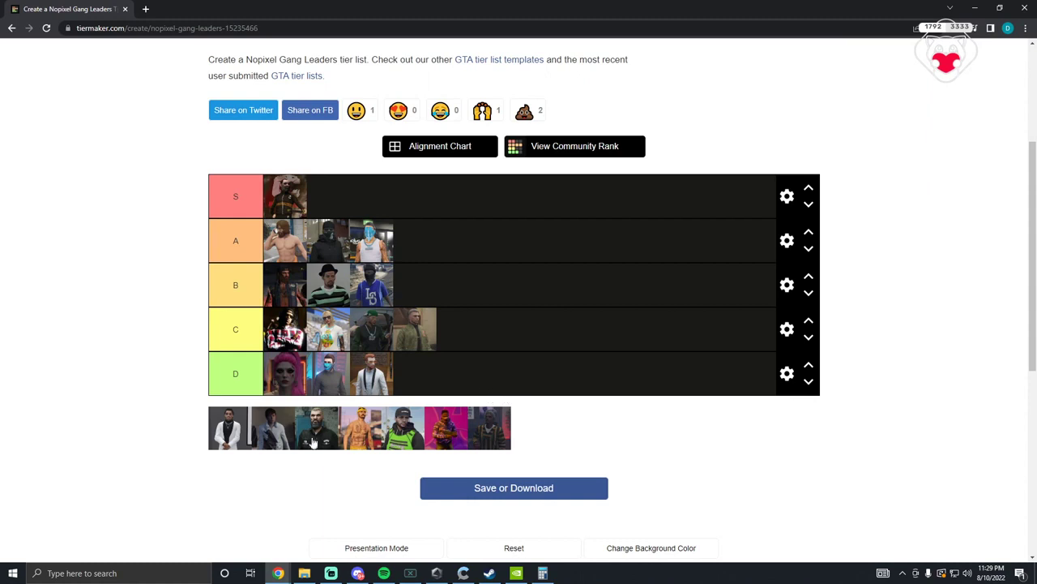
{"action": "left_click_drag", "start_coordinate": [357, 441], "coordinate": [342, 200]}
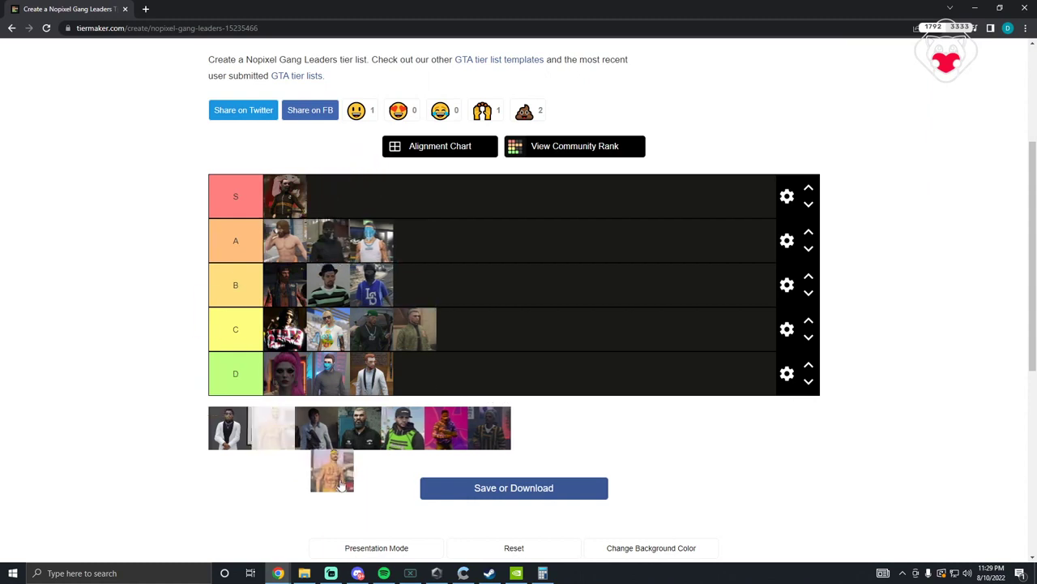
{"action": "left_click_drag", "start_coordinate": [342, 200], "coordinate": [353, 450]}
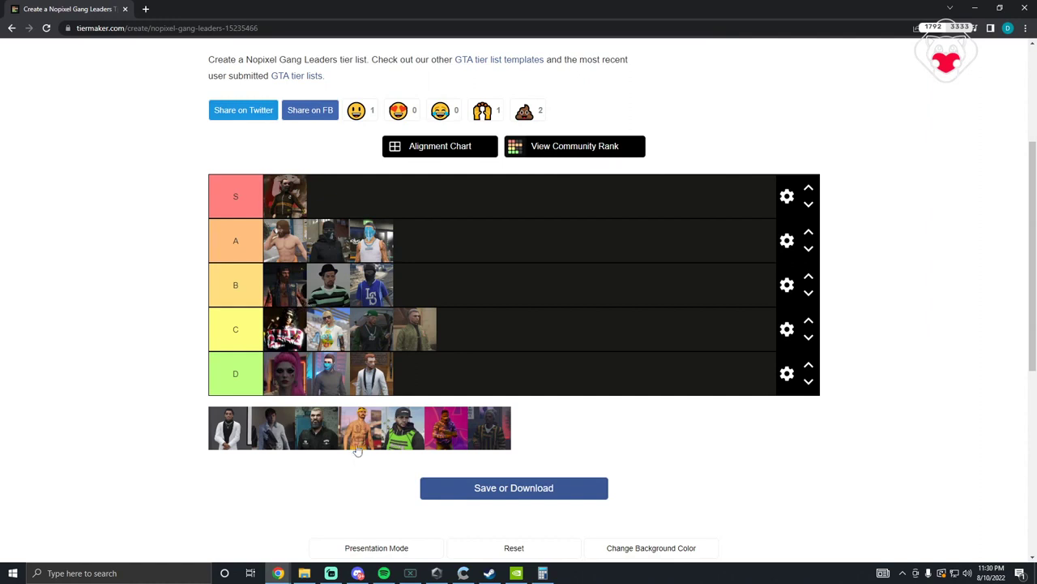
Step: Rank the orange shirtless character in A and green-vest at C's end; try pink in D
{"action": "left_click_drag", "start_coordinate": [359, 446], "coordinate": [414, 240]}
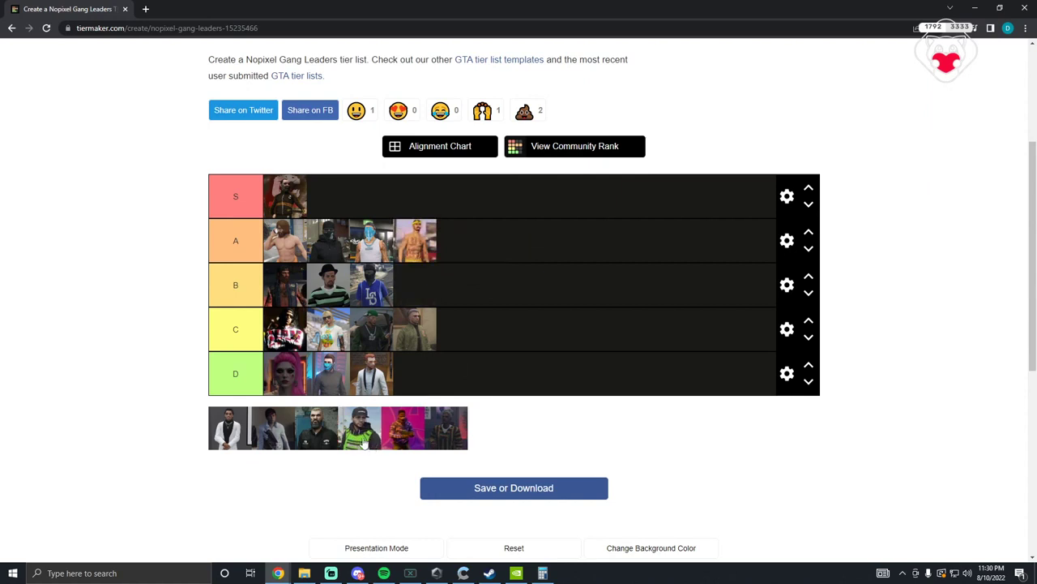
{"action": "left_click_drag", "start_coordinate": [349, 439], "coordinate": [473, 358]}
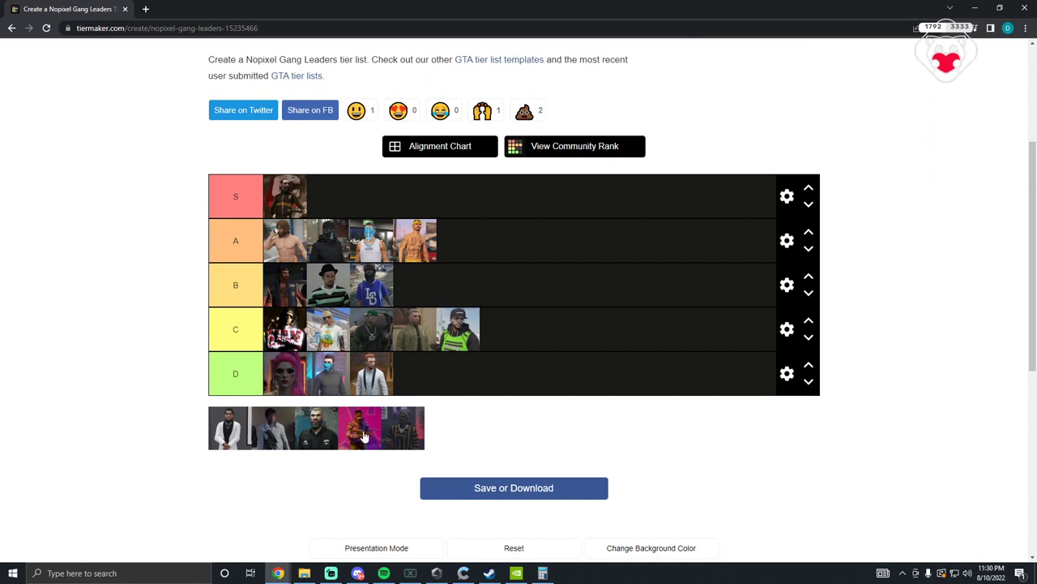
{"action": "left_click_drag", "start_coordinate": [363, 438], "coordinate": [379, 434]}
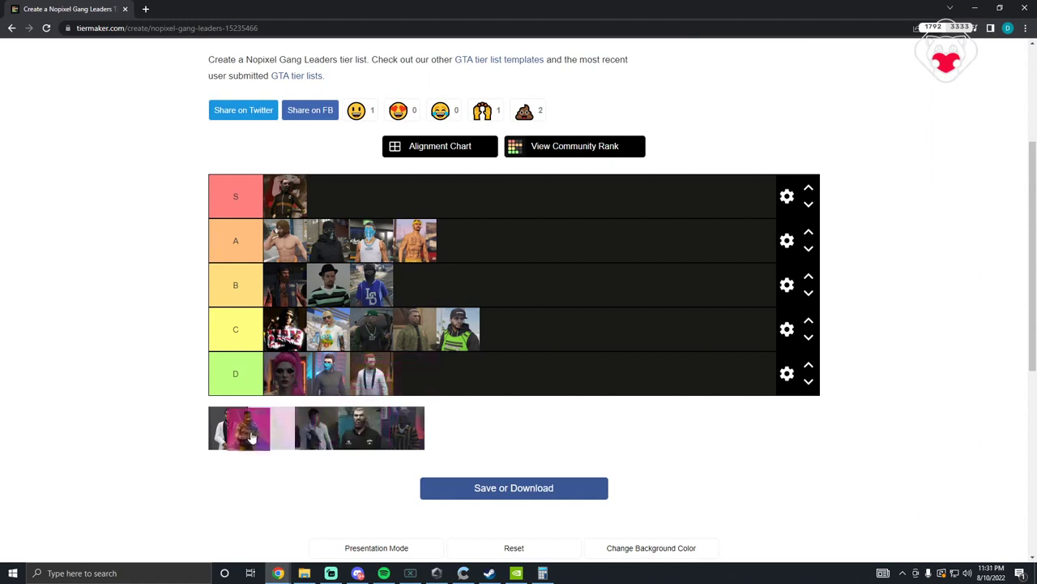
Step: Return the pink portrait to the pool, reorder the pool, and add the dark hooded character to D
{"action": "left_click_drag", "start_coordinate": [379, 433], "coordinate": [272, 430]}
{"action": "left_click_drag", "start_coordinate": [373, 437], "coordinate": [268, 430]}
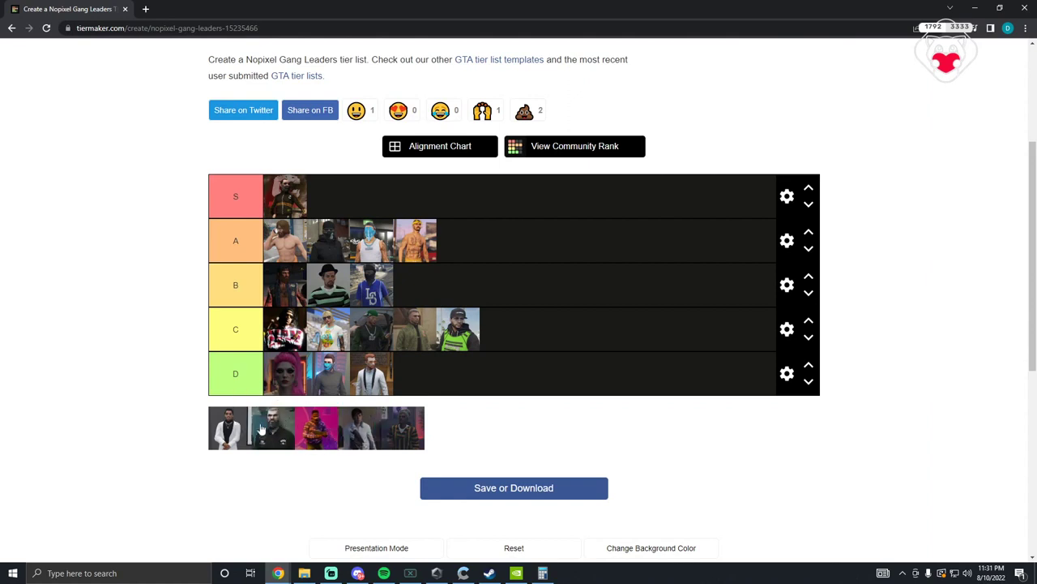
{"action": "left_click_drag", "start_coordinate": [410, 437], "coordinate": [411, 427]}
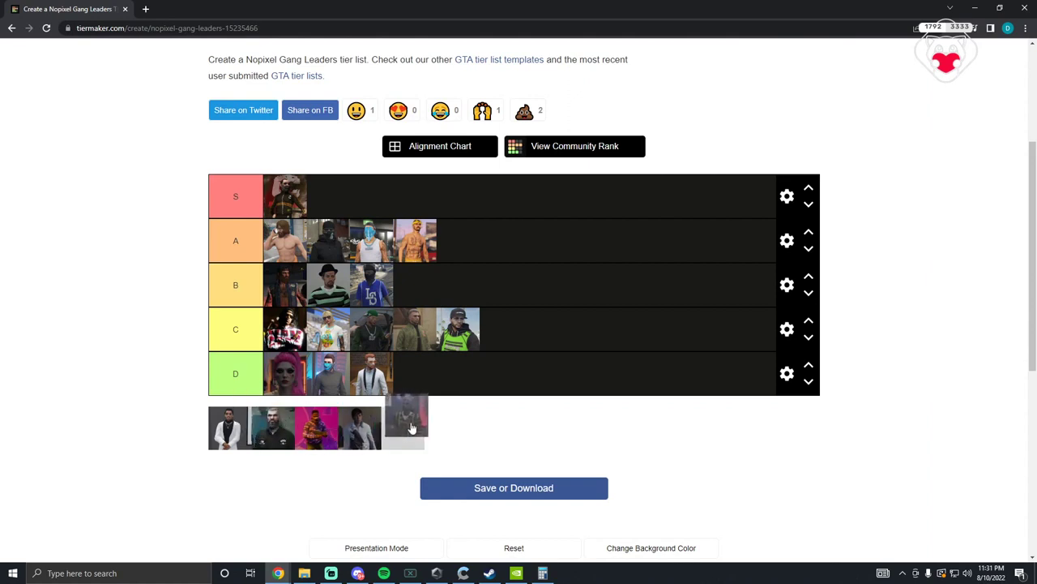
{"action": "left_click_drag", "start_coordinate": [412, 427], "coordinate": [400, 438]}
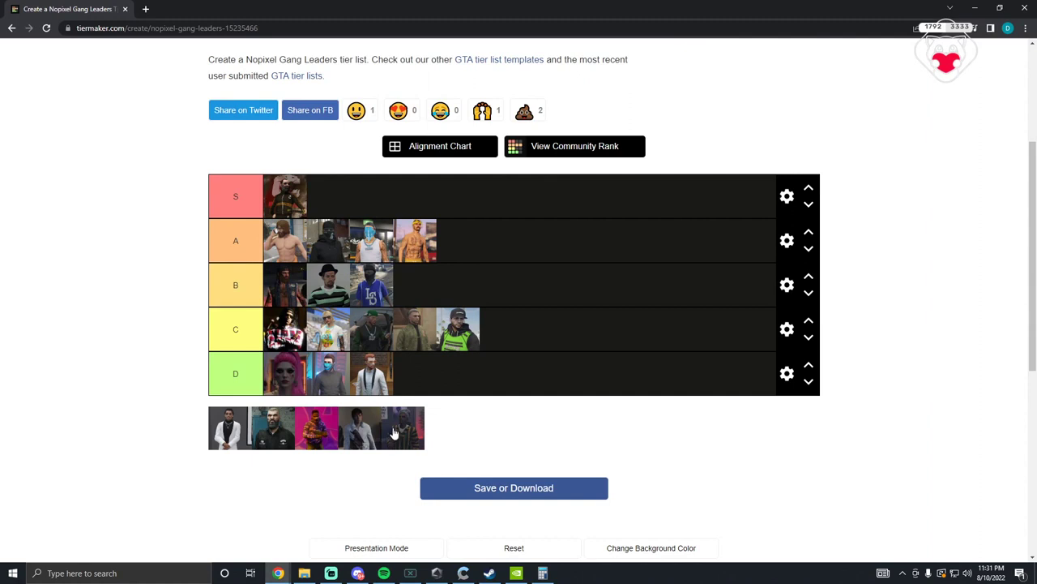
{"action": "mouse_move", "coordinate": [396, 434]}
{"action": "left_mouse_down"}
{"action": "mouse_move", "coordinate": [405, 381]}
{"action": "mouse_move", "coordinate": [430, 385]}
{"action": "mouse_move", "coordinate": [416, 387]}
{"action": "left_mouse_up"}
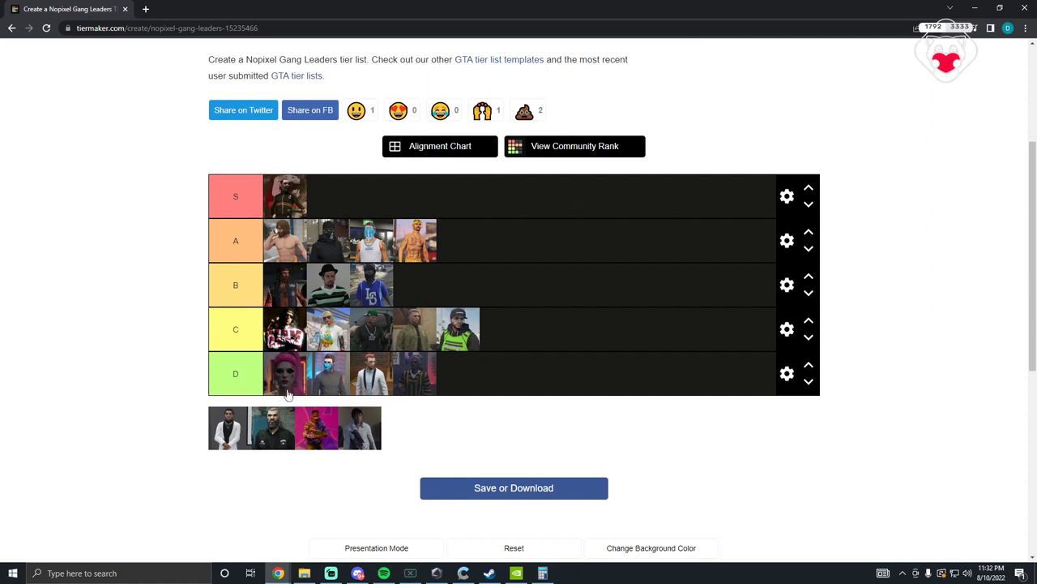
Step: Move the white-shirt portrait from the pool into the B tier as its fourth character
{"action": "mouse_move", "coordinate": [359, 427]}
{"action": "left_mouse_down"}
{"action": "mouse_move", "coordinate": [371, 283]}
{"action": "mouse_move", "coordinate": [326, 283]}
{"action": "left_mouse_up"}
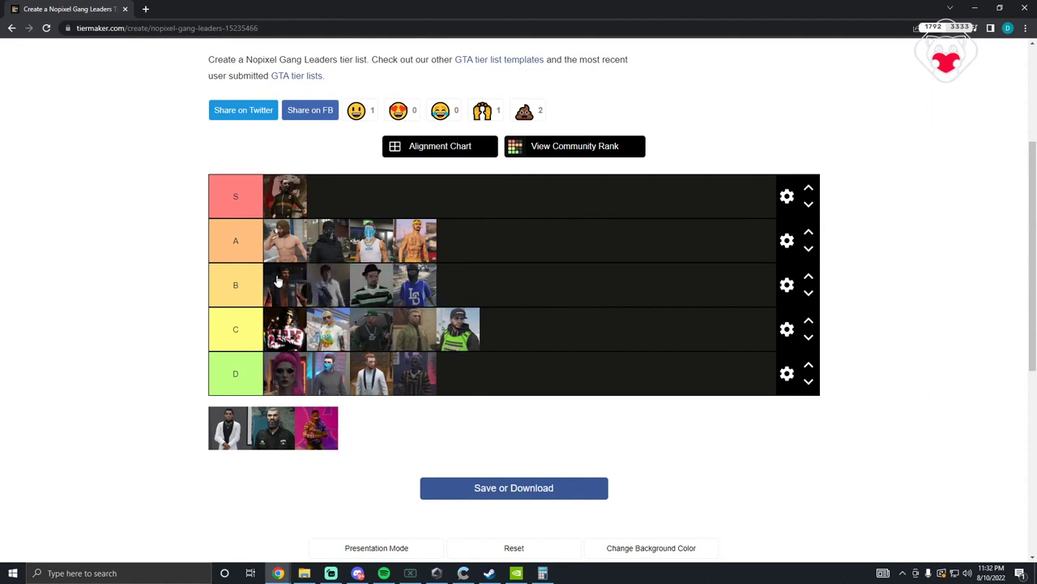